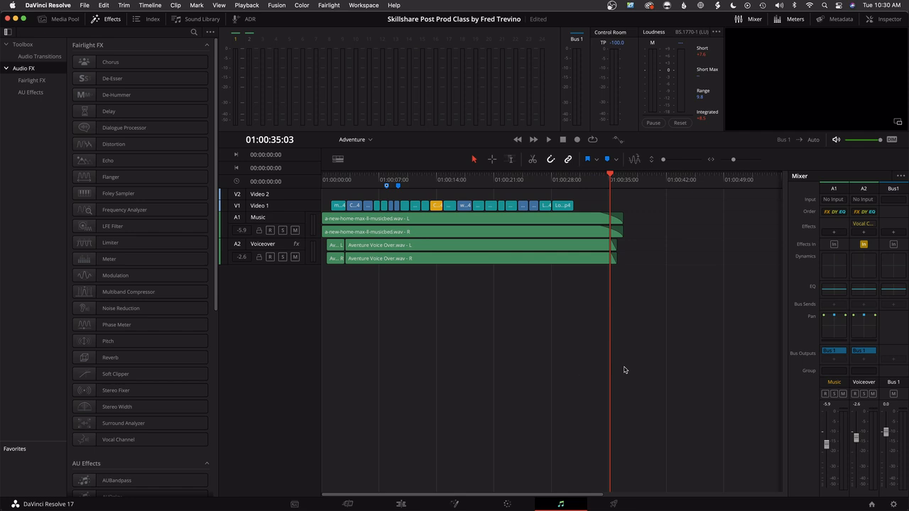
Step: Compare the Adventure timeline's audio tracks on the Edit and Fairlight pages, playing briefly from the timeline start
left_click(410, 503)
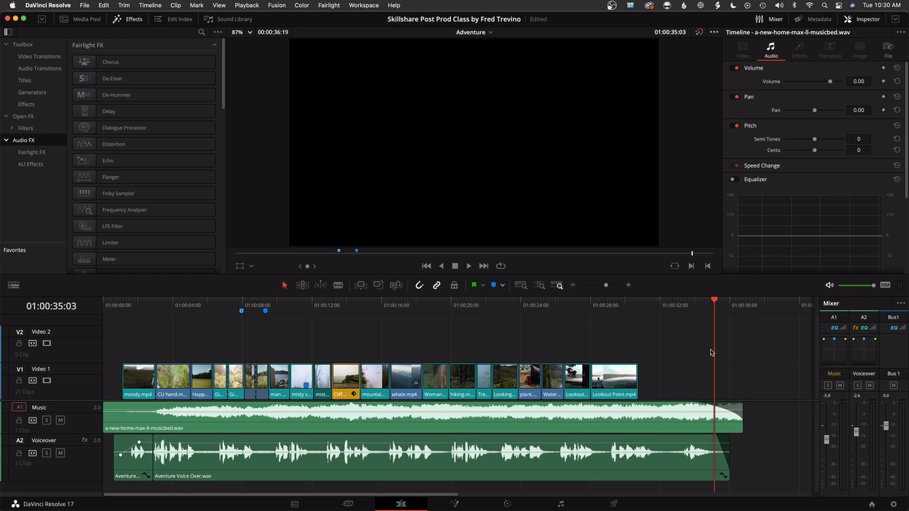
left_click(562, 506)
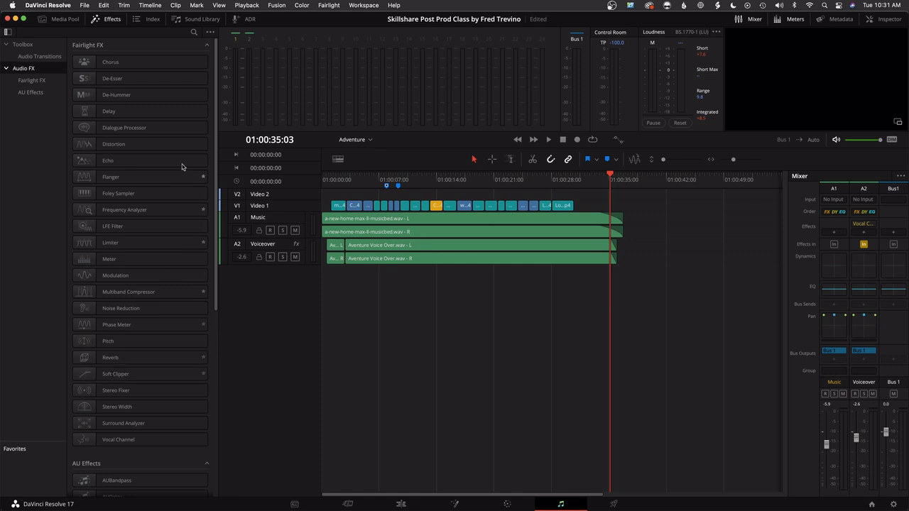
left_click_drag(394, 178, 320, 176)
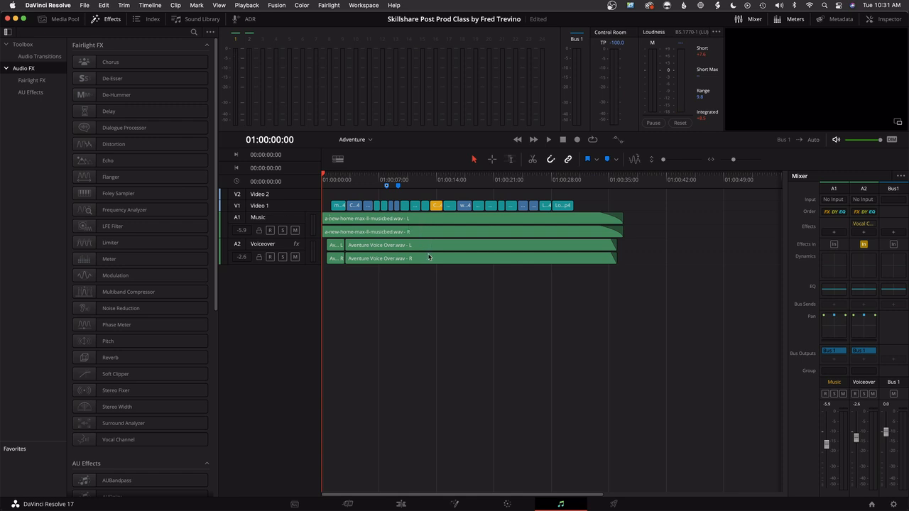
key("space")
key("space")
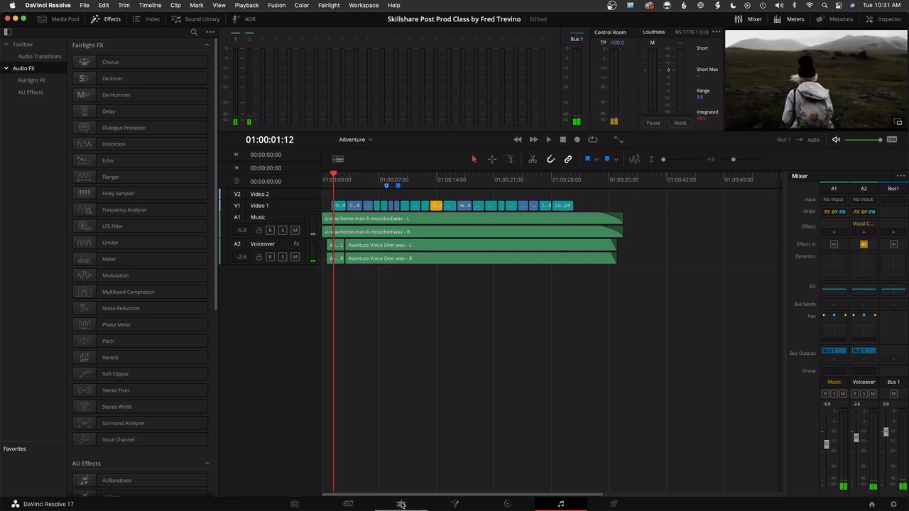
left_click(401, 504)
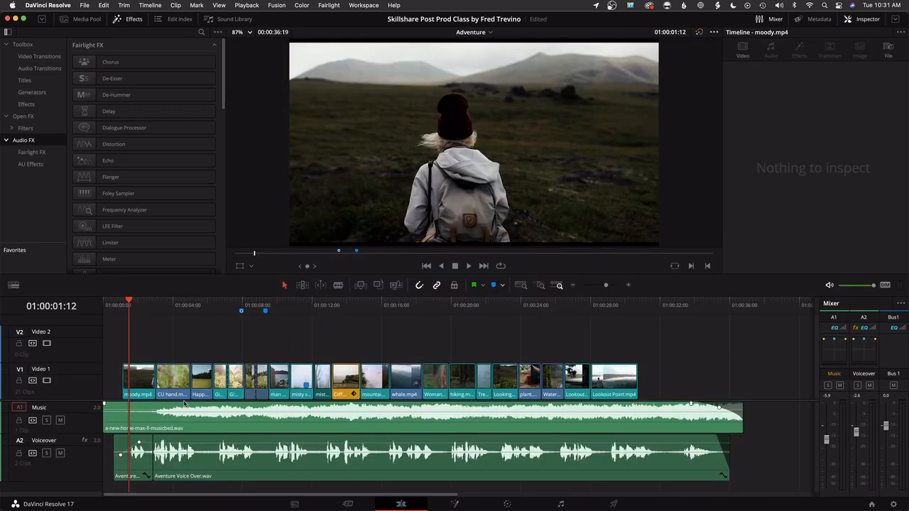
left_click(560, 504)
Step: Play the opening seconds of the Adventure timeline on the Fairlight page to hear the music and voiceover mix
key("space")
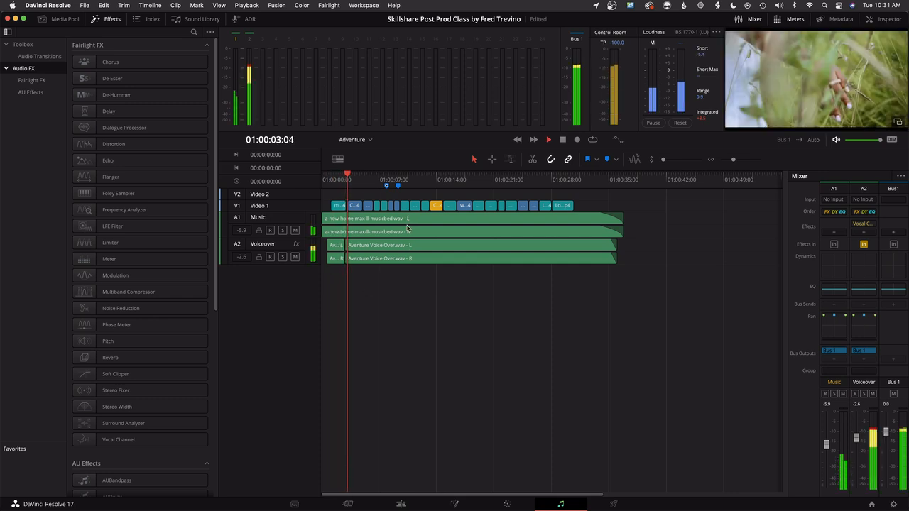
key("space")
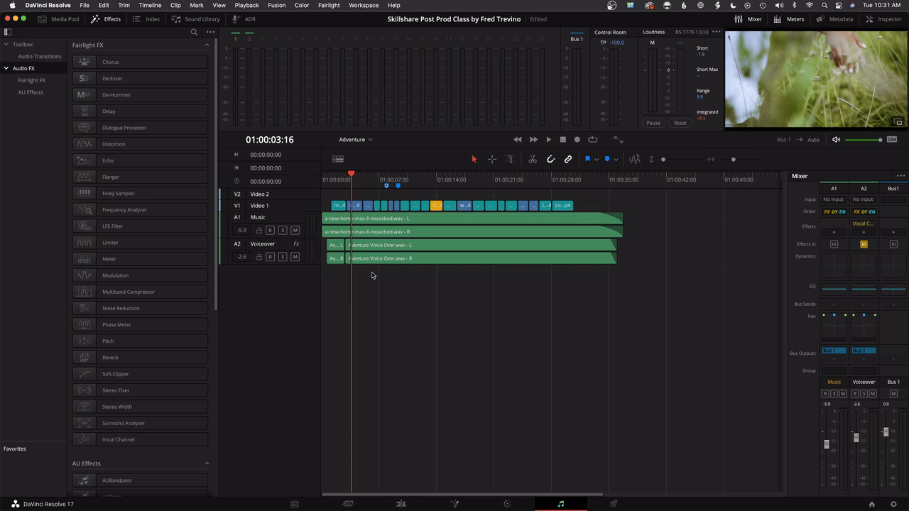
key("space")
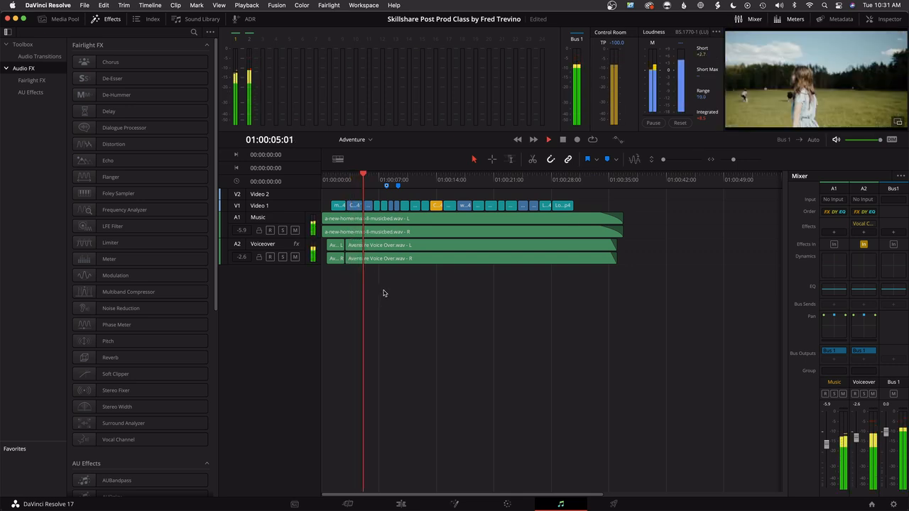
key("space")
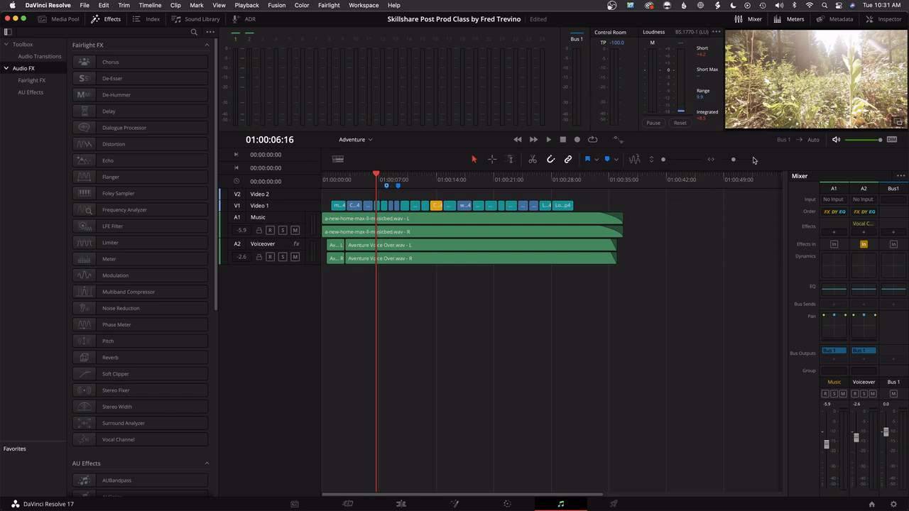
Step: Increase the track height and horizontal zoom to show the waveforms, and hide the effects library
left_click_drag(663, 159, 674, 162)
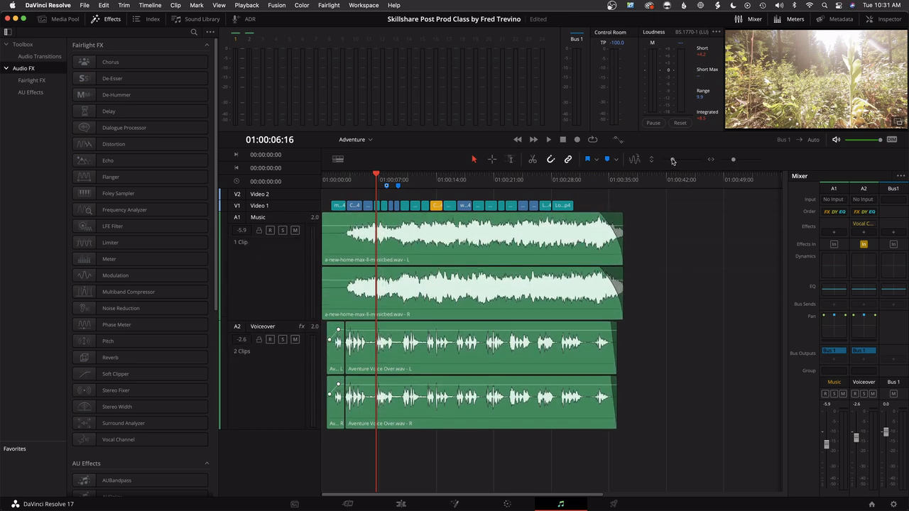
left_click_drag(672, 161, 673, 161)
left_click_drag(735, 161, 734, 162)
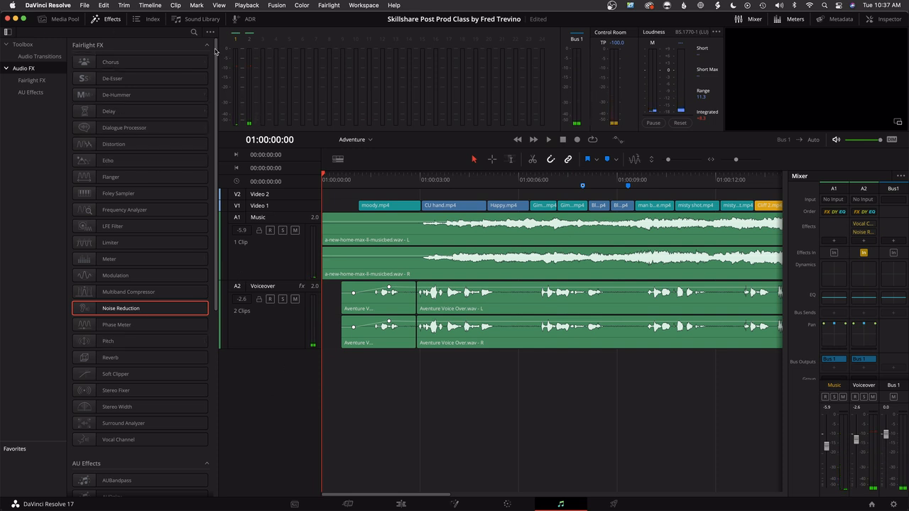
left_click(109, 21)
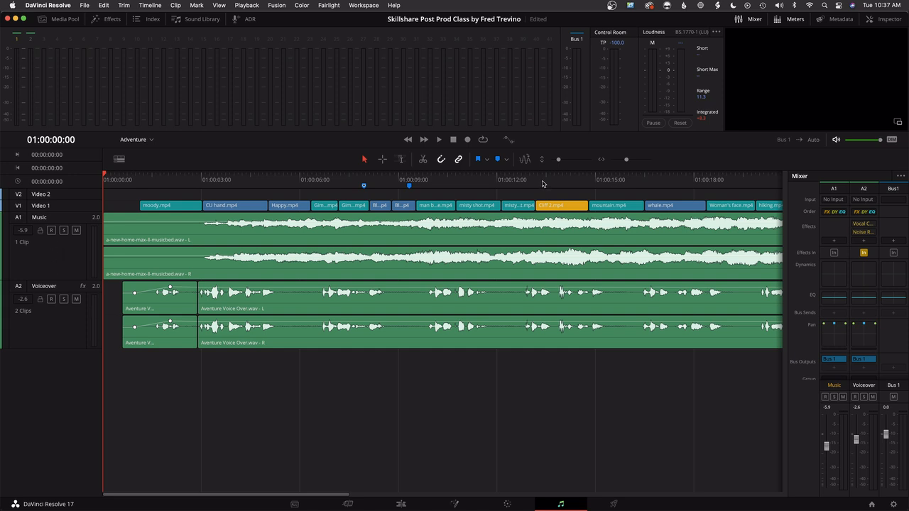
Step: Show the automation controls, enable Fader automation, and arm the Music and Voiceover tracks for it
left_click(507, 140)
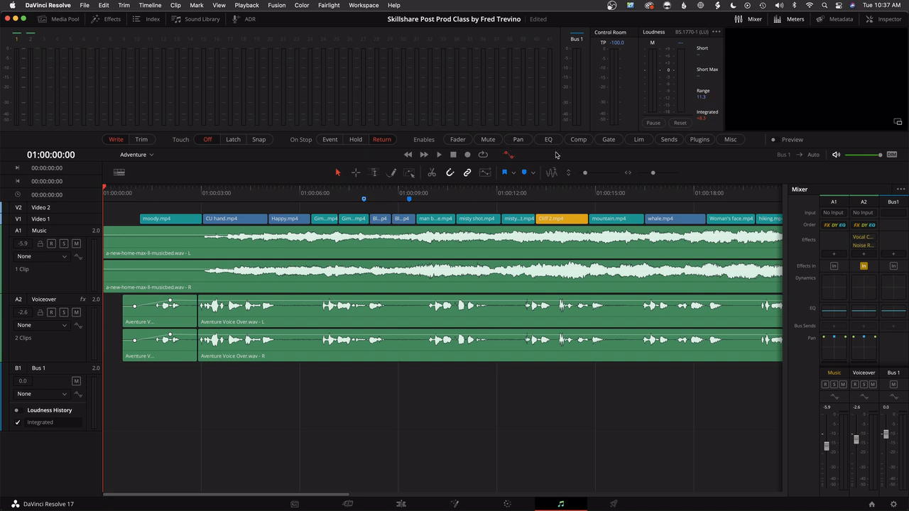
left_click(459, 141)
left_click(78, 258)
left_click(78, 327)
Step: Record a full fader automation pass on the Music track, riding its level during playback and ending at -8.1
key("space")
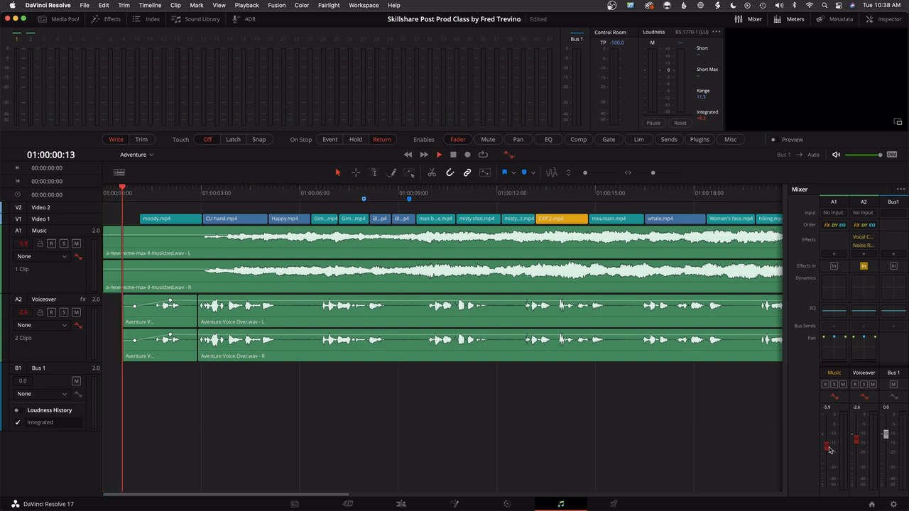
left_click(830, 449)
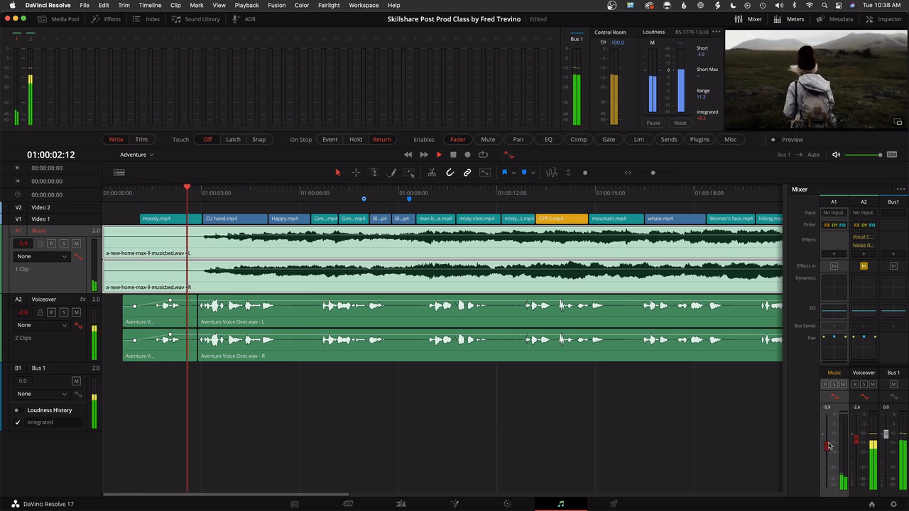
left_click_drag(829, 442, 828, 462)
left_click_drag(826, 464, 828, 455)
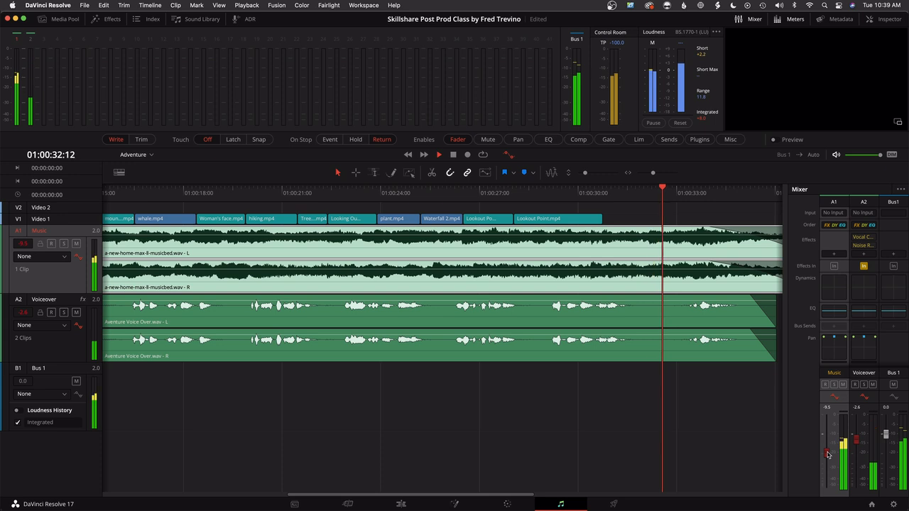
left_click_drag(828, 455, 827, 450)
key("space")
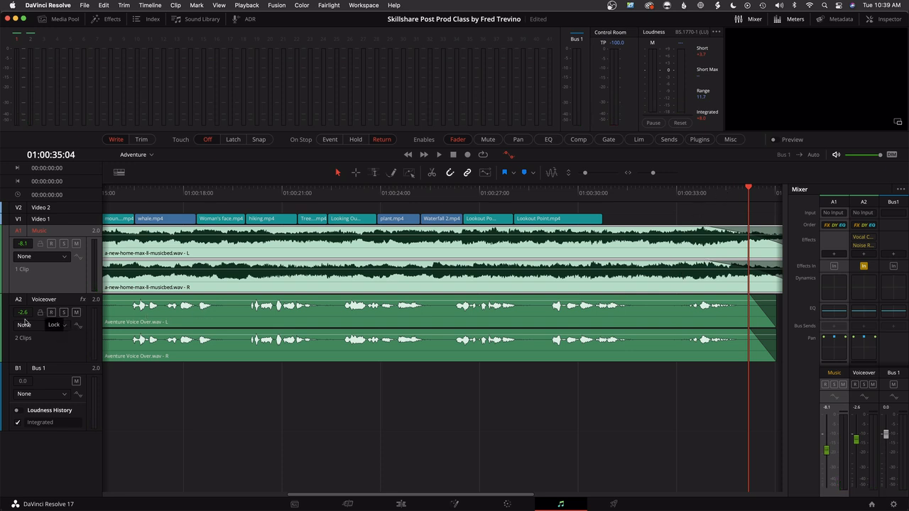
Step: Display the Fader Level automation curves on the Voiceover and Music tracks
left_click(61, 328)
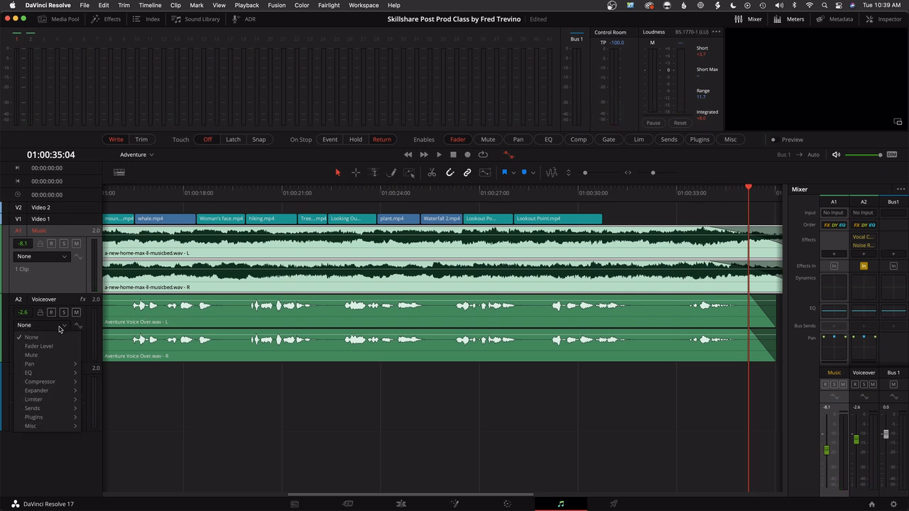
left_click(39, 346)
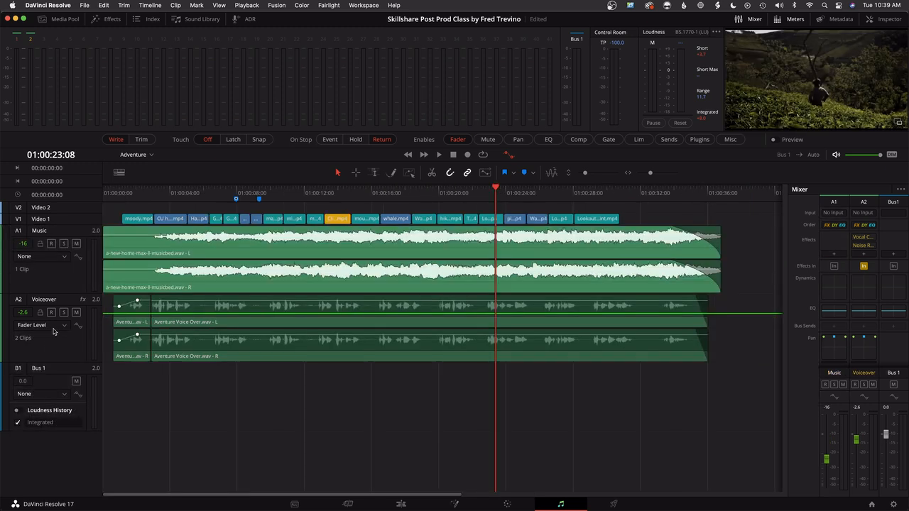
left_click(42, 257)
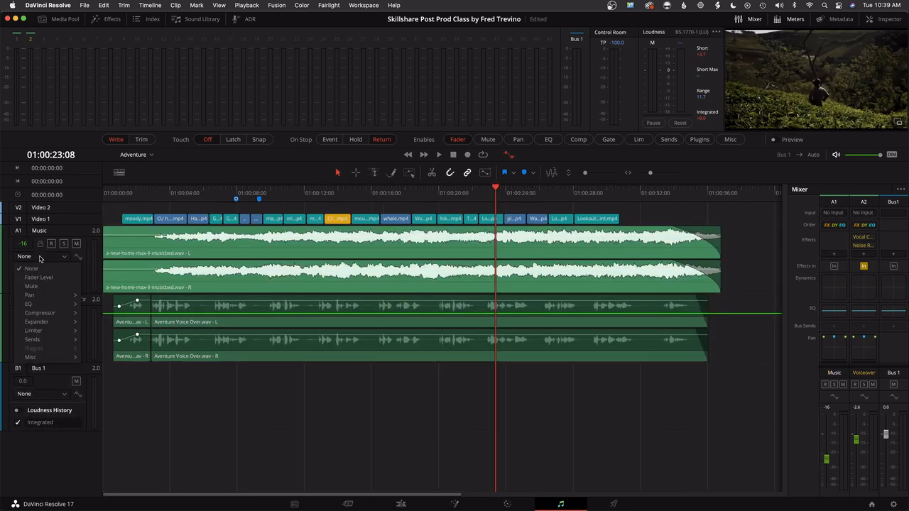
left_click(39, 277)
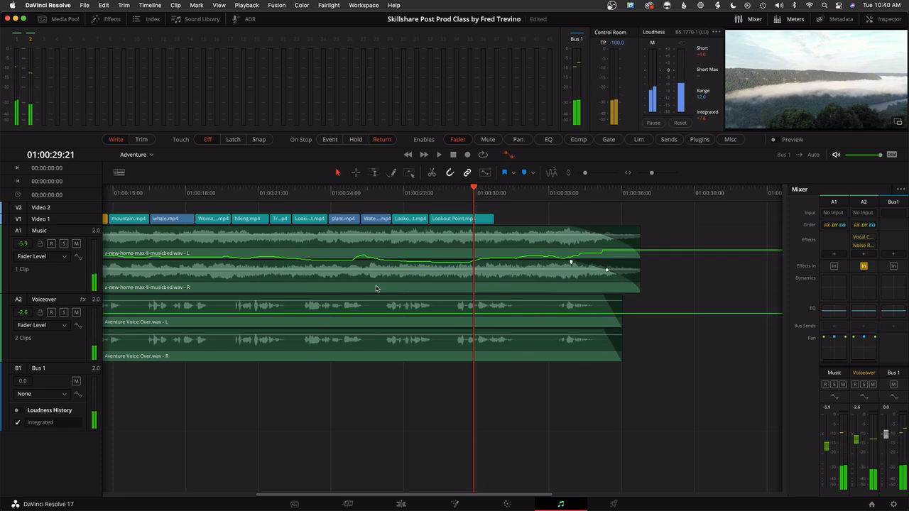
Step: Review the Music automation curve and play the last seconds of the timeline to check the fader movement
scroll(379, 276, "left", 5)
scroll(500, 351, "right", 4)
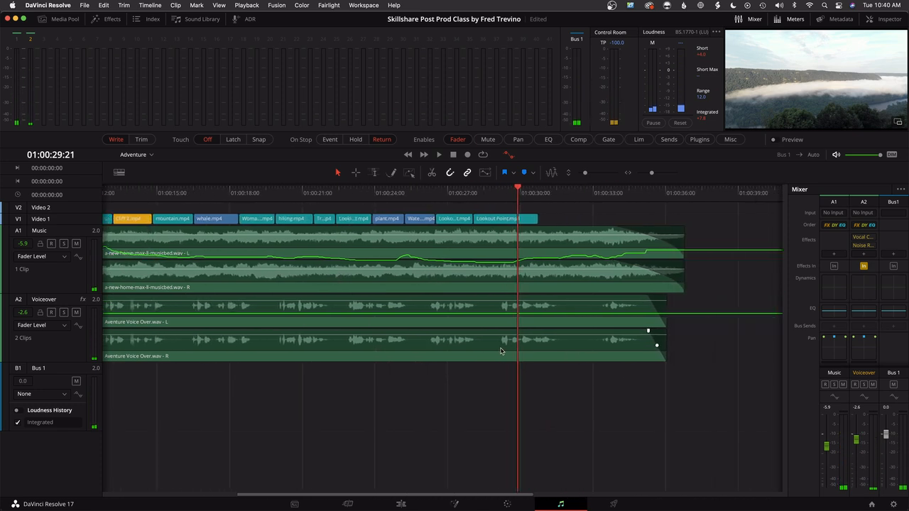
scroll(501, 351, "right", 4)
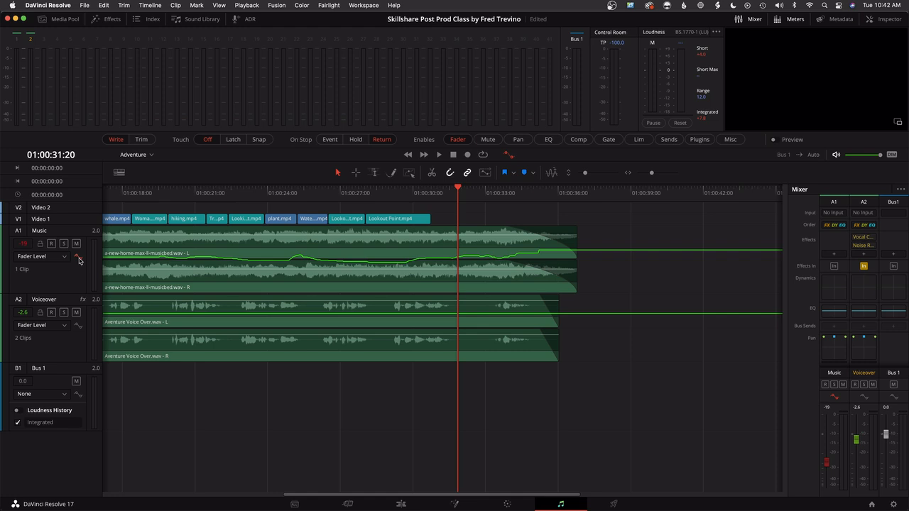
left_click_drag(459, 190, 432, 192)
key("space")
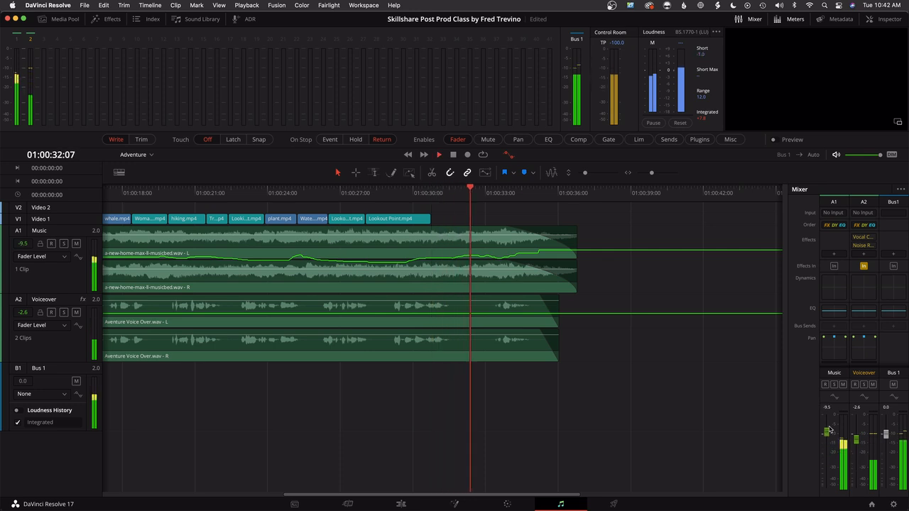
key("space")
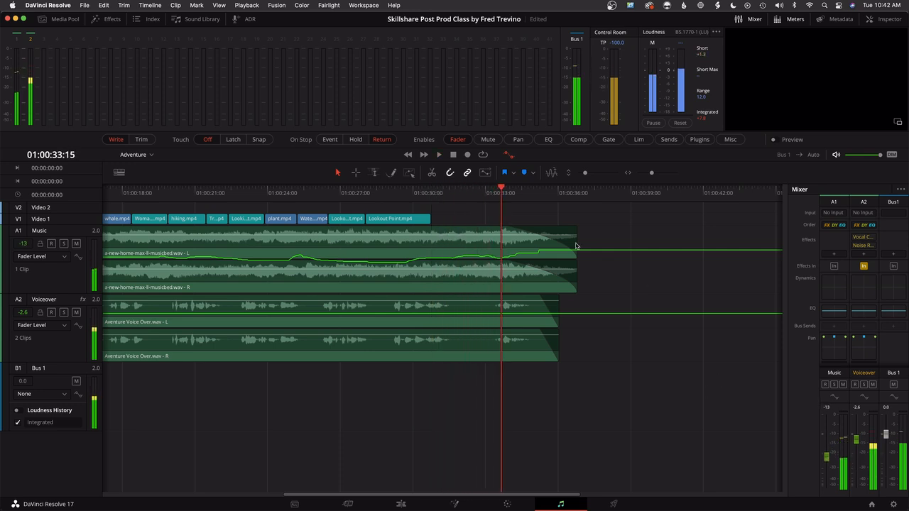
left_click_drag(501, 190, 477, 195)
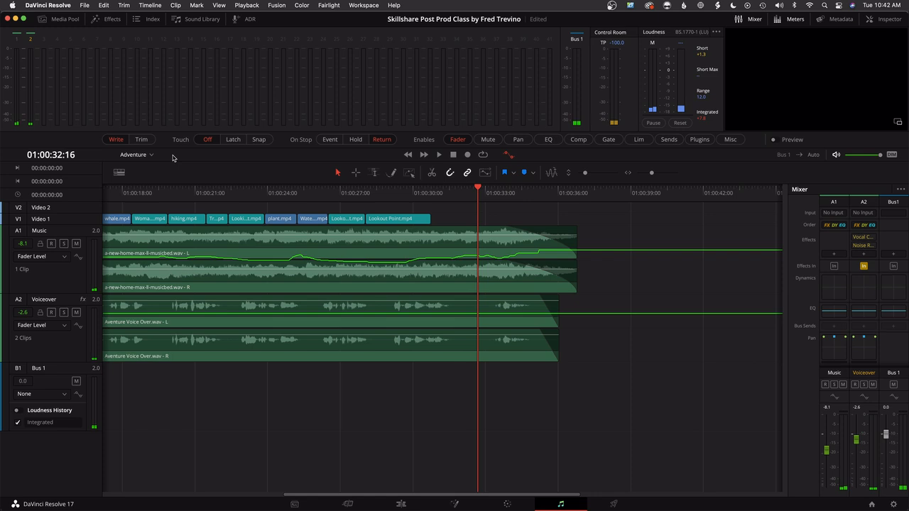
Step: Set the automation Touch mode to Snap and record a test ride of the Music fader from about 01:00:32:06
left_click(260, 140)
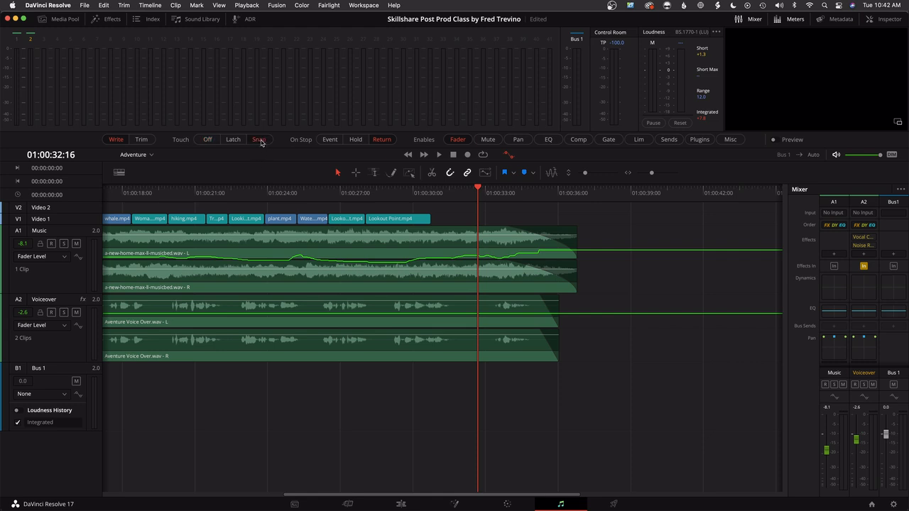
left_click_drag(474, 193, 469, 194)
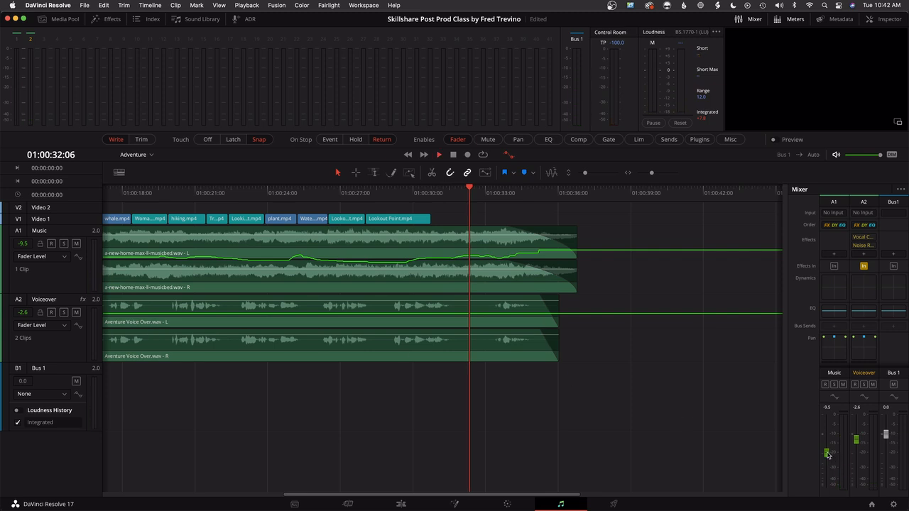
left_click_drag(827, 455, 830, 449)
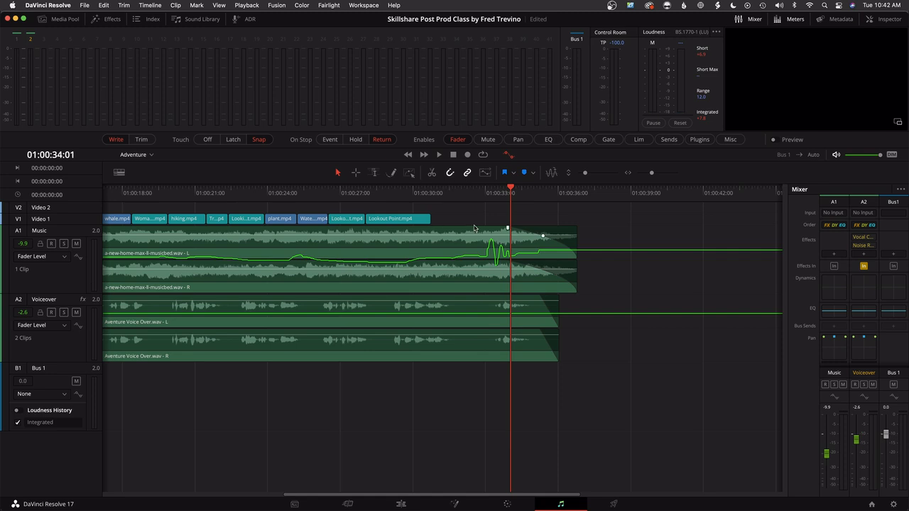
Step: Record a Voiceover fader boost over the final spoken phrase, from about 01:00:32 to 01:00:35
left_click_drag(508, 191, 465, 191)
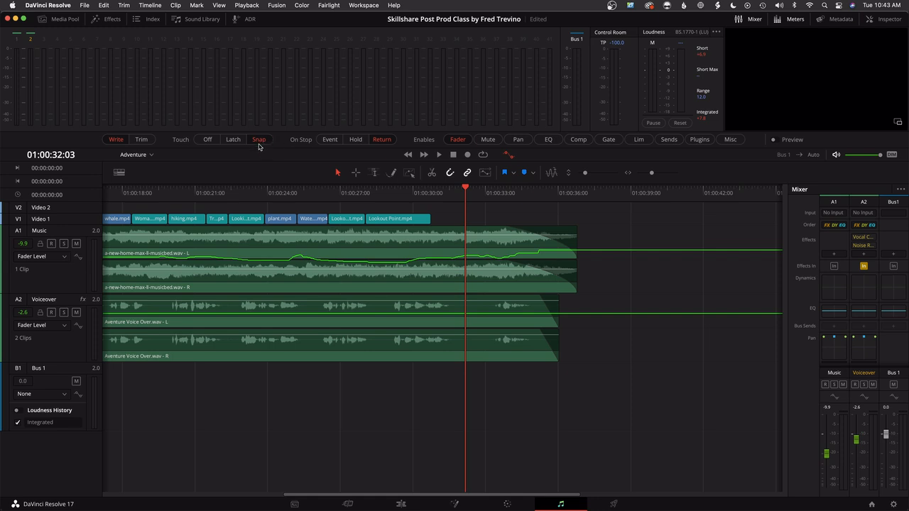
left_click_drag(466, 191, 426, 194)
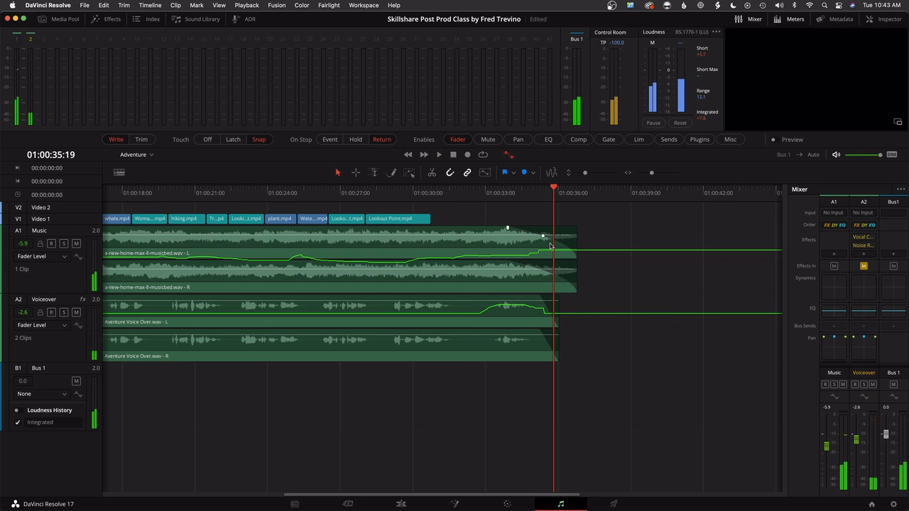
Step: Record a Voiceover fader automation pass from the timeline start to its end, and fit the whole timeline in view
key("Home")
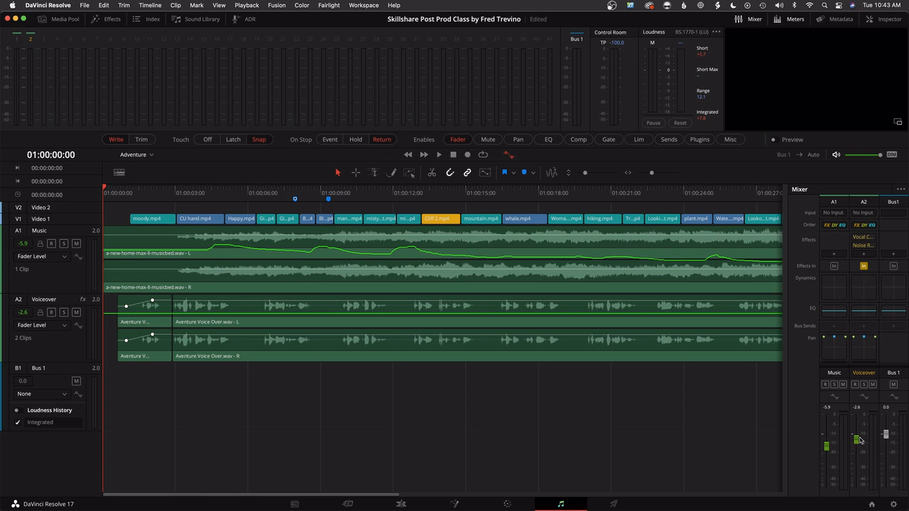
key("space")
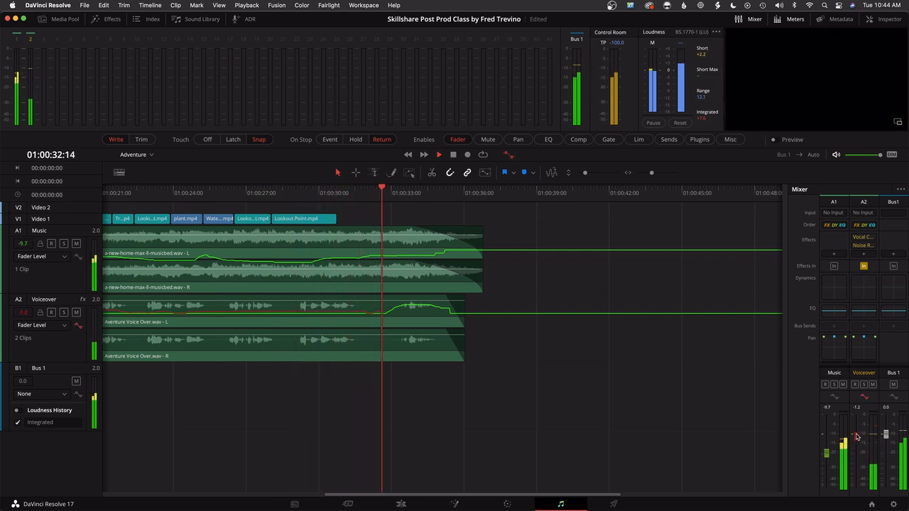
mouse_move(857, 440)
left_mouse_down()
mouse_move(858, 432)
mouse_move(858, 442)
left_mouse_up()
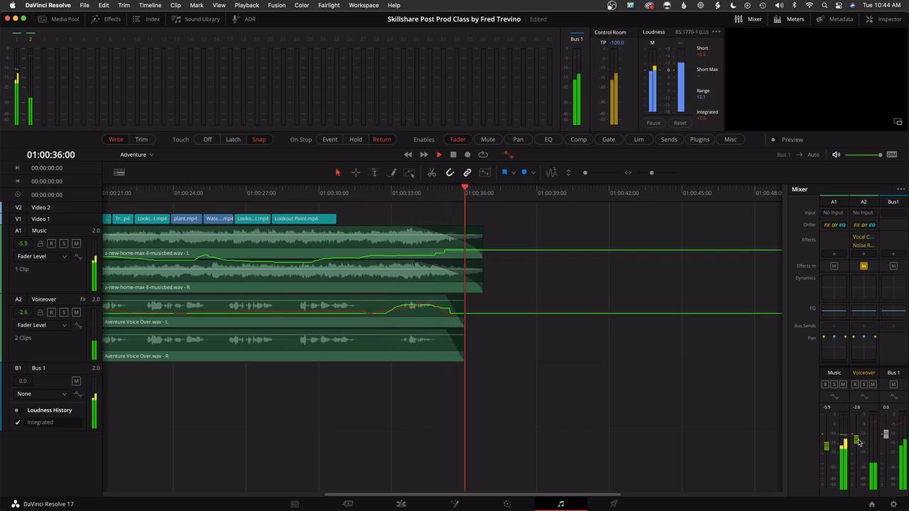
key("space")
key("shift+z")
key("Home")
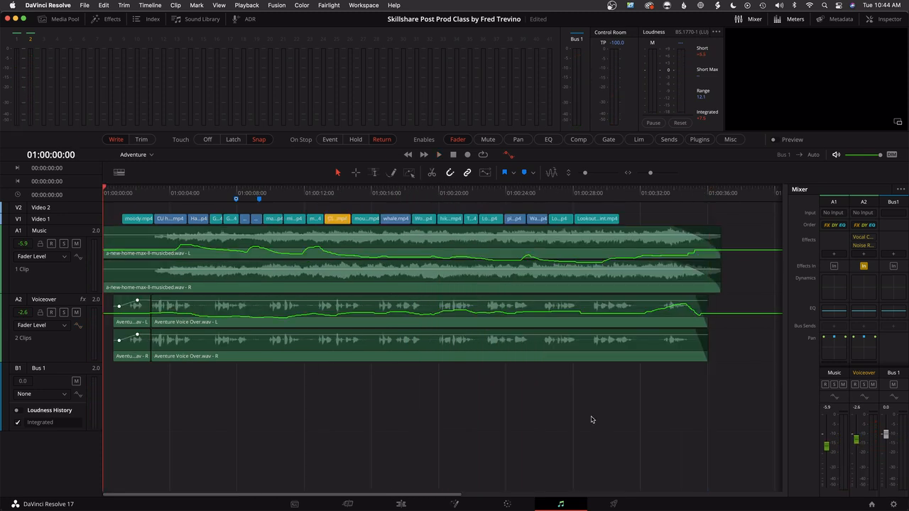
Step: Save the project and check the Music and Voiceover tracks on the Edit page before returning to the Fairlight page
key("super+s")
left_click(402, 504)
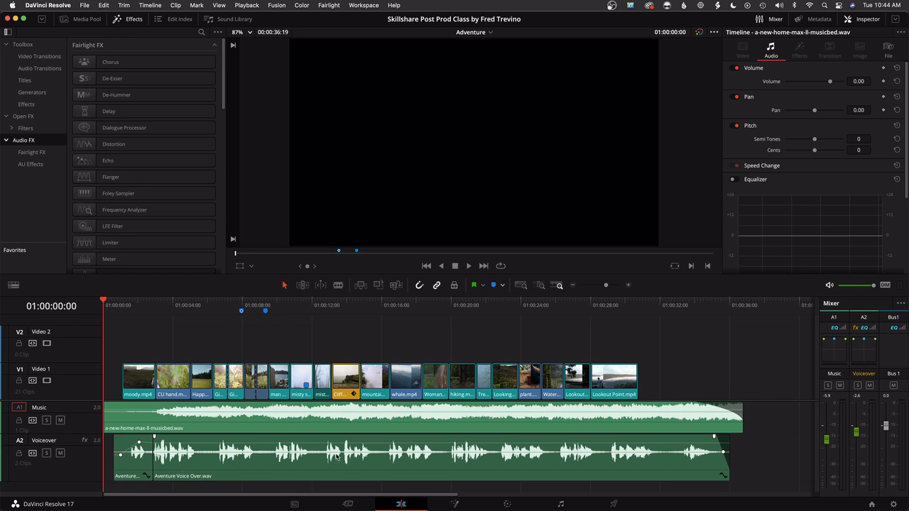
left_click(561, 503)
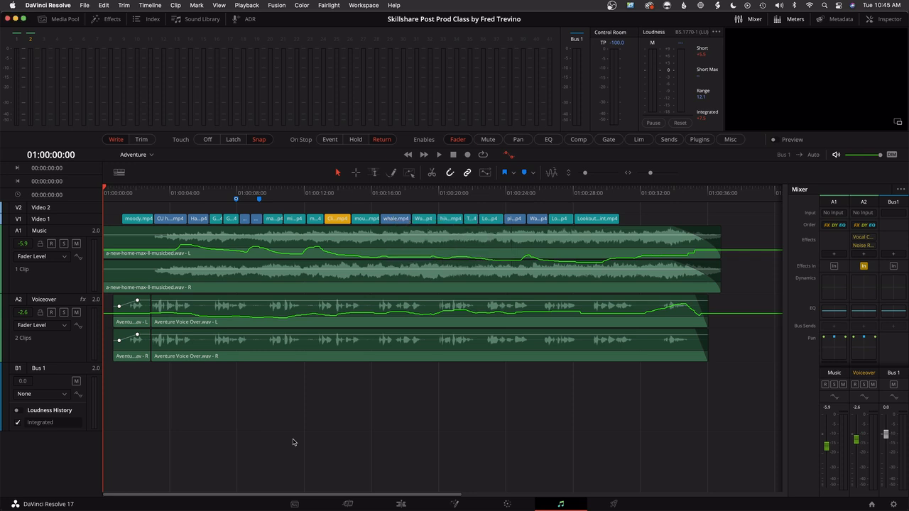
Step: Return the playhead to the timeline start and float the video viewer above the tracks, over the audio meters
left_click_drag(120, 194, 90, 196)
left_click(897, 123)
left_click_drag(497, 184, 448, 35)
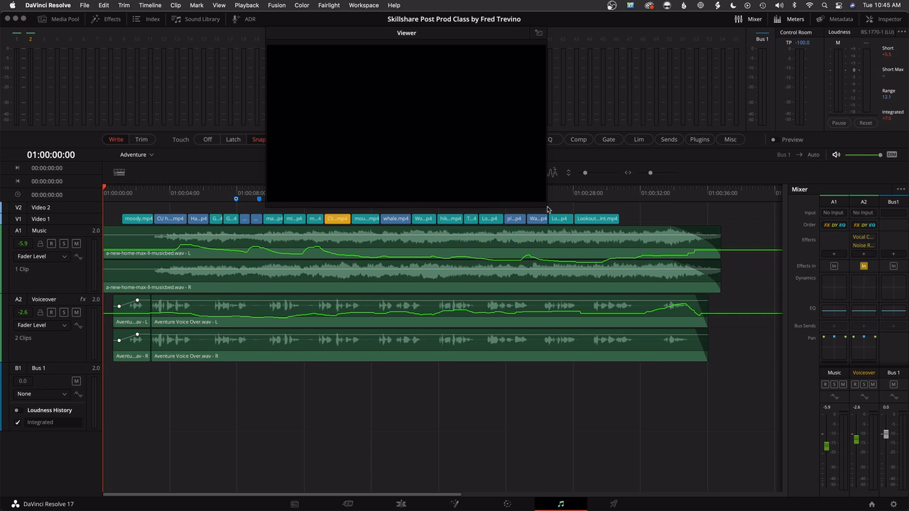
Step: Play the whole timeline while re-recording the Voiceover fader automation from about 01:00:10:16, and dock the floating viewer again
key("space")
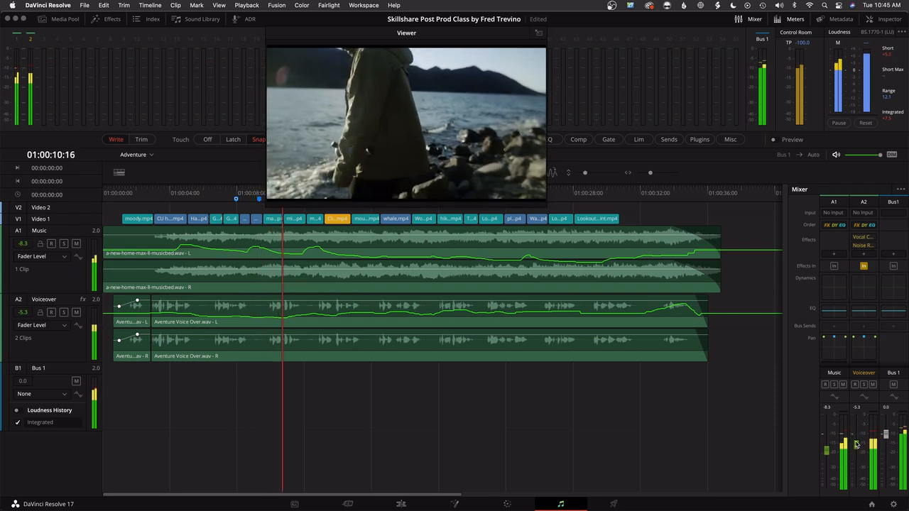
mouse_move(857, 443)
left_mouse_down()
mouse_move(859, 428)
mouse_move(857, 442)
left_mouse_up()
key("space")
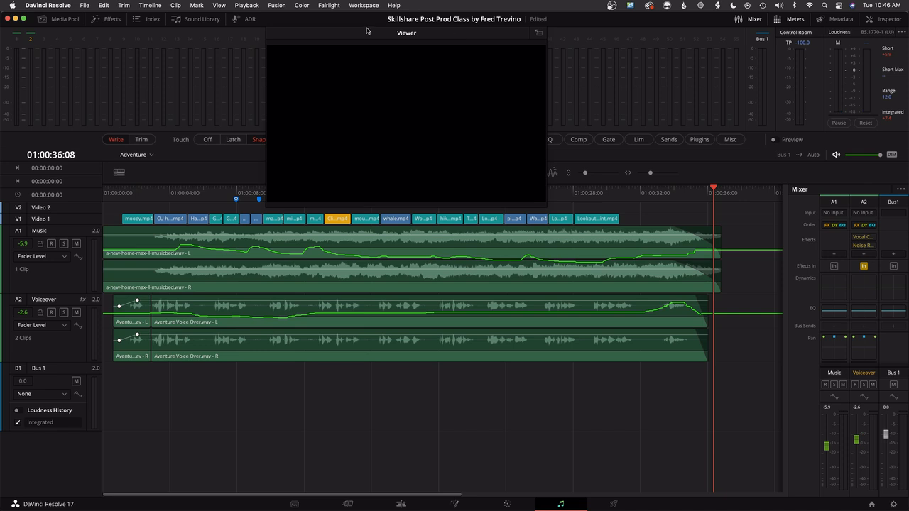
left_click_drag(288, 35, 307, 47)
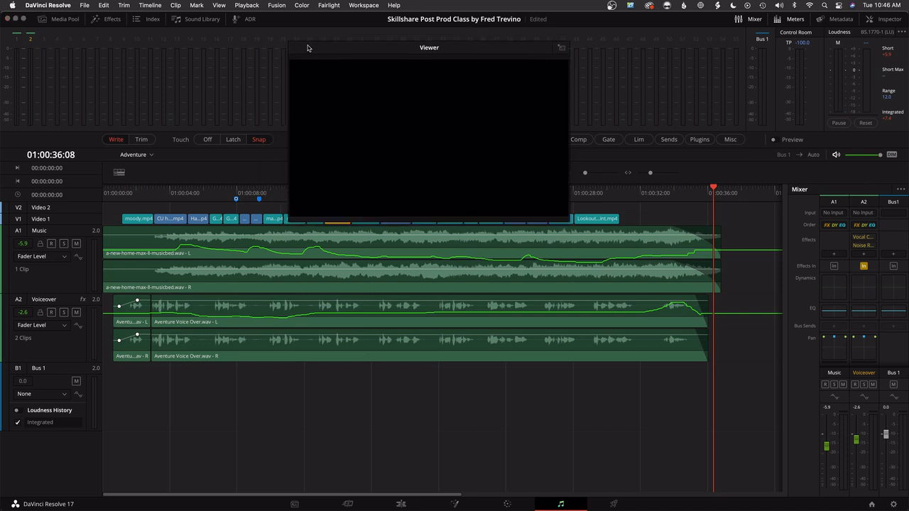
left_click(561, 48)
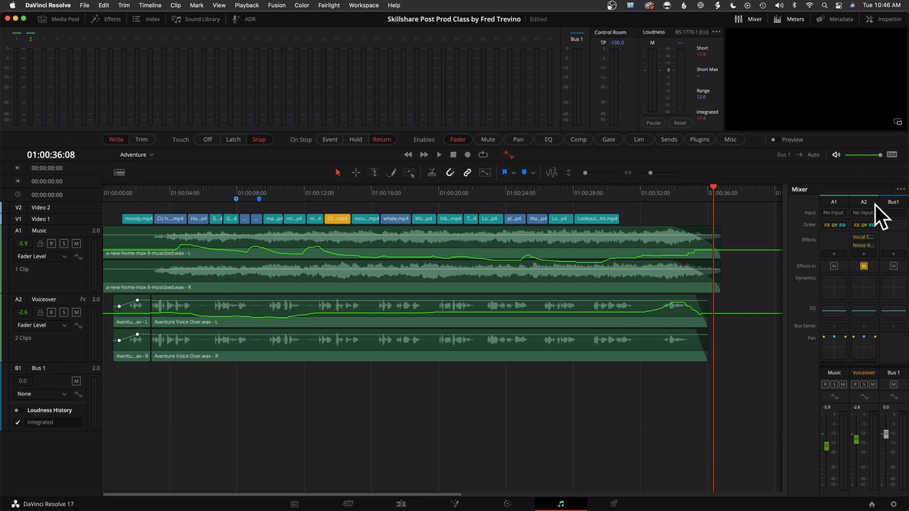
Step: Look over the available Fairlight FX audio effects, hide the list, and switch to the Edit page
left_click(106, 19)
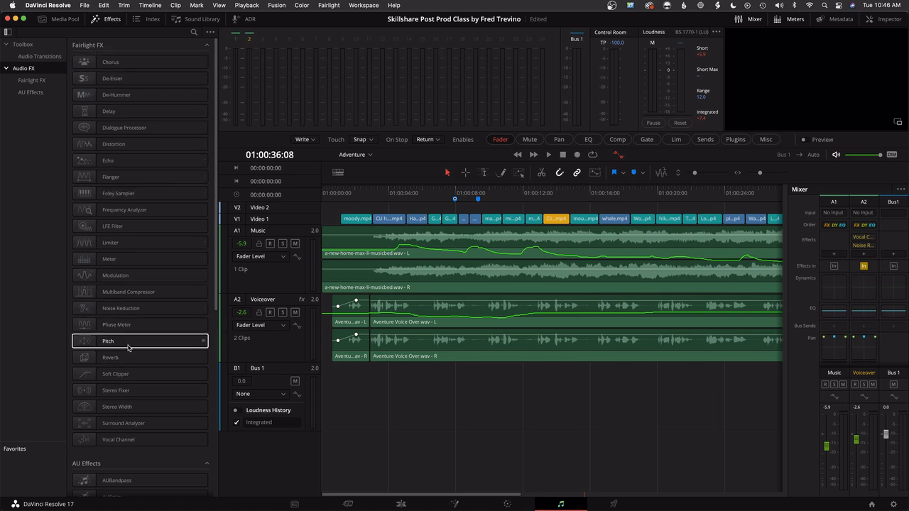
left_click(106, 19)
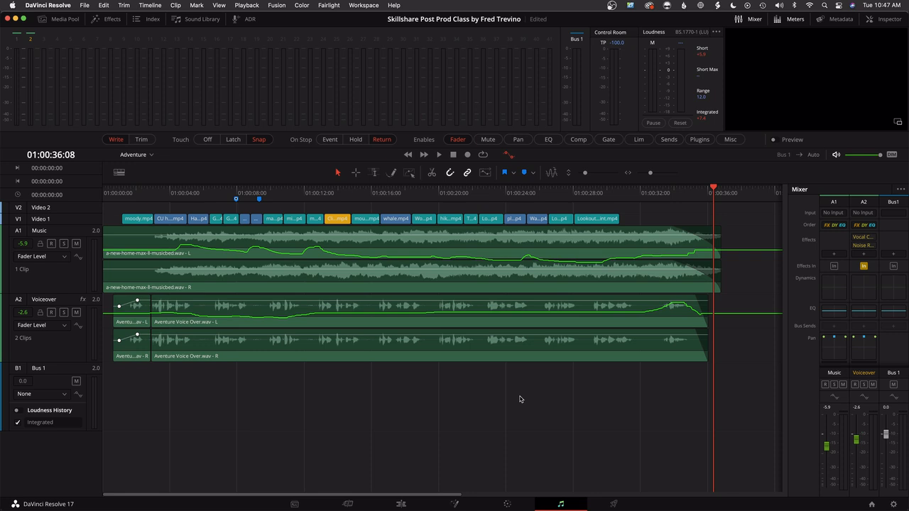
left_click(401, 504)
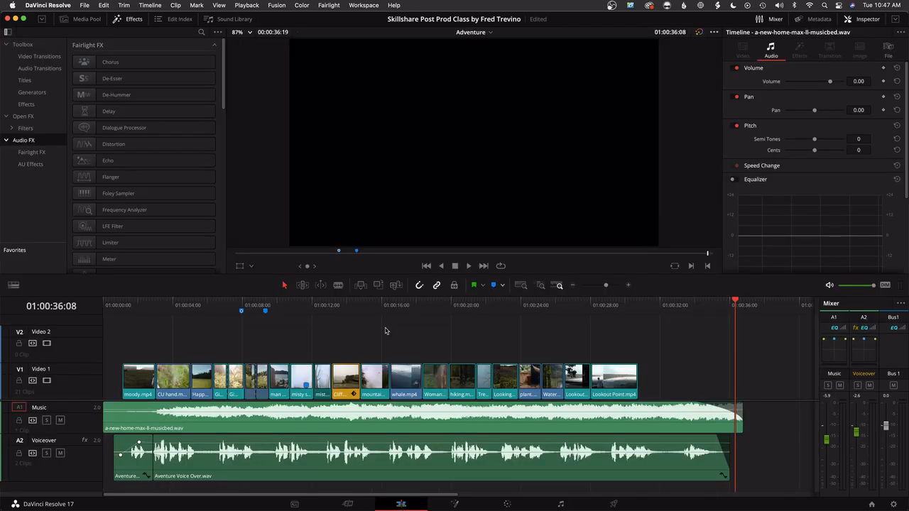